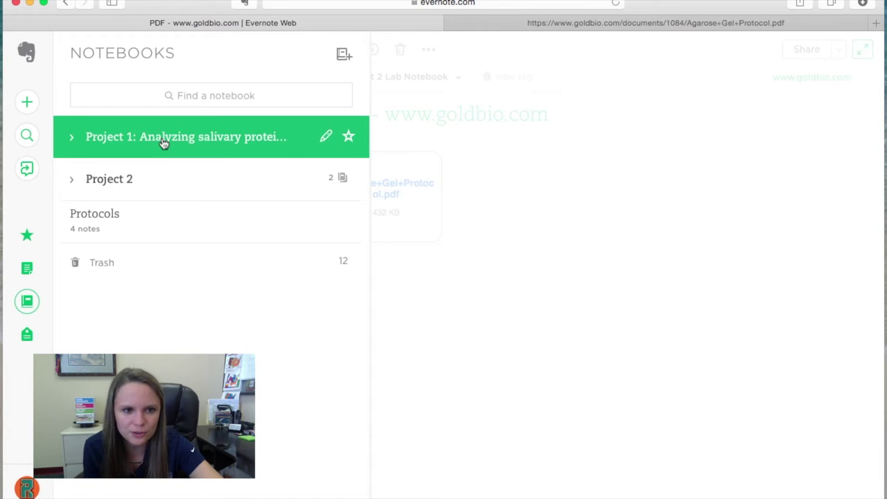
# Expand the Project 1 stack and open the Project 1: Lab Notebook notebook
pyautogui.click(163, 142)
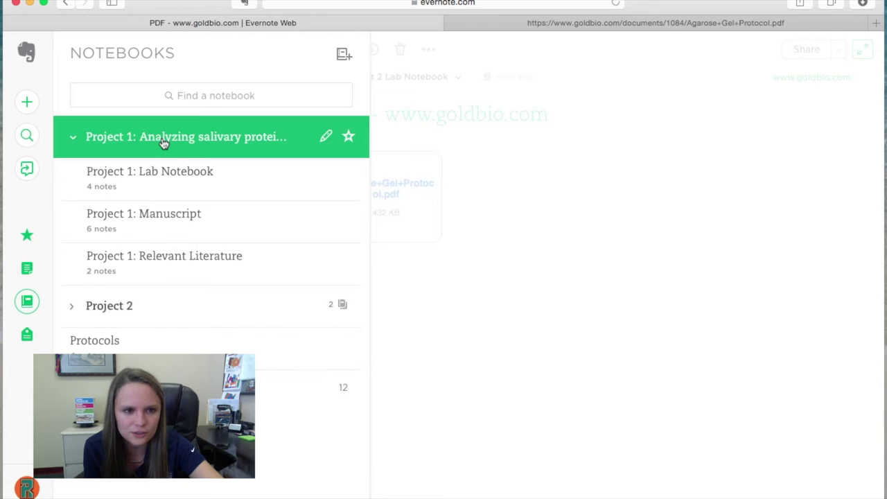
pyautogui.click(175, 171)
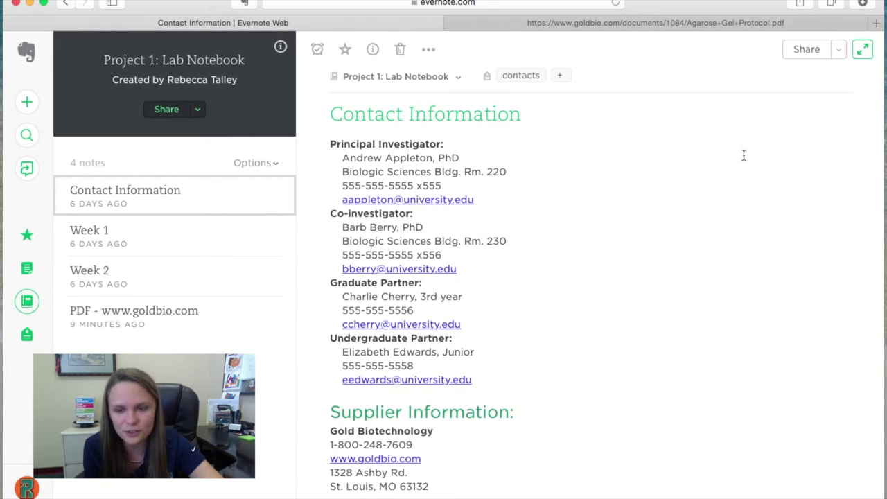
pyautogui.click(839, 50)
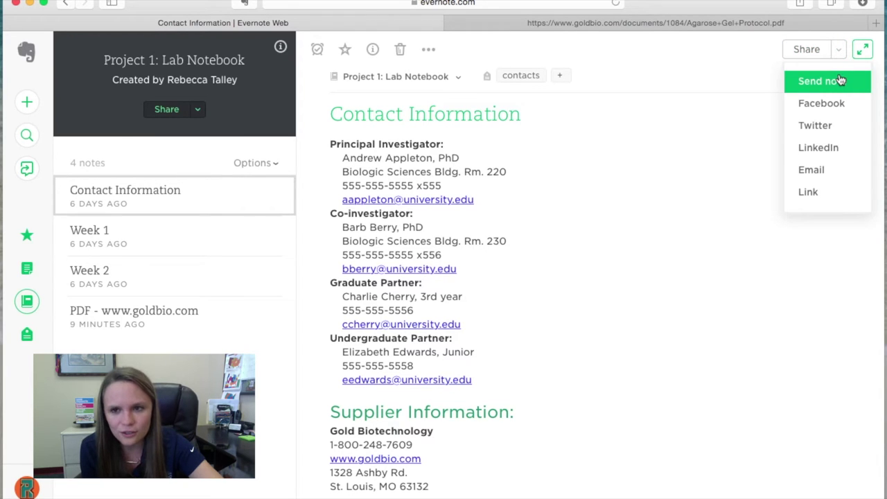
# Email the Contact Information note to the recipient's address with the message 'Here's my lab contact info!'
pyautogui.click(835, 174)
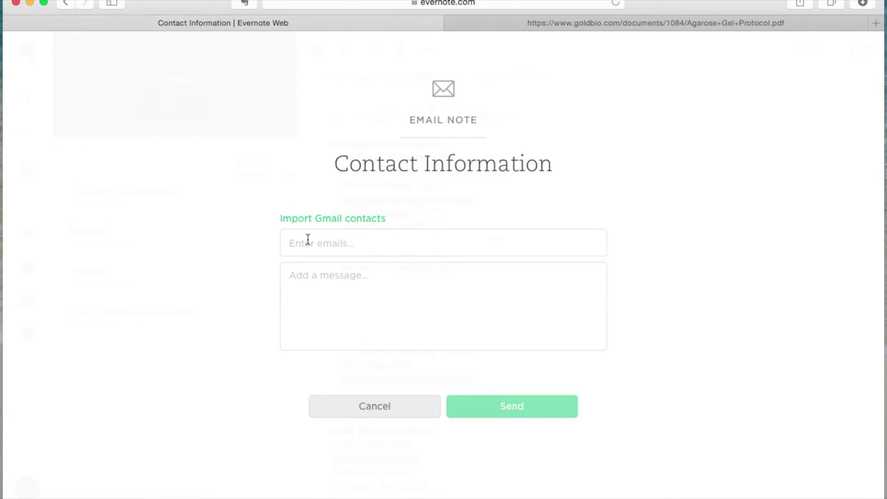
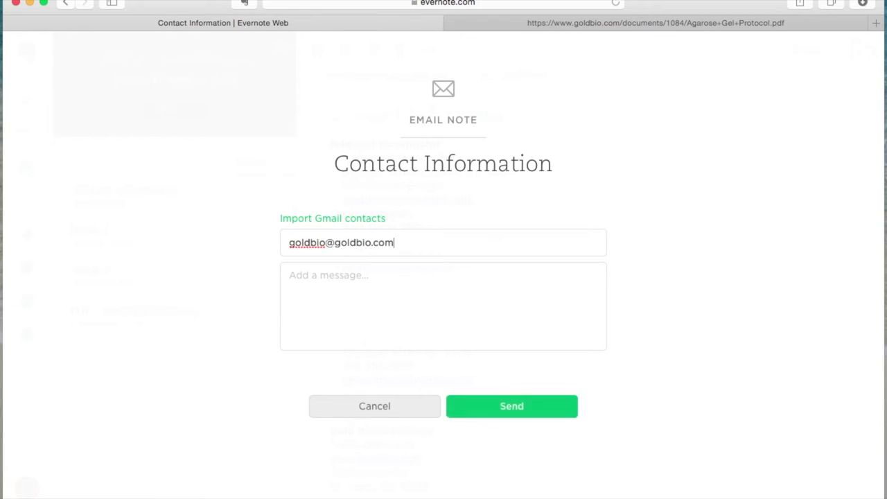
pyautogui.click(434, 287)
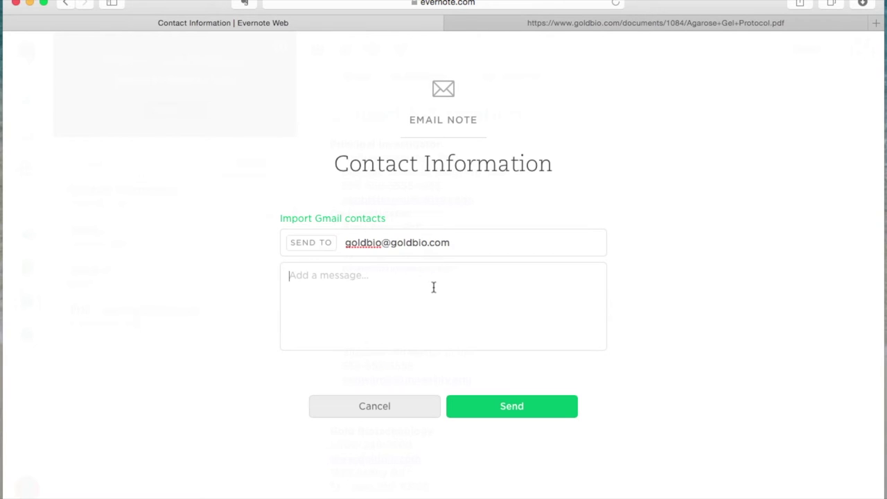
pyautogui.write("Here's my lab contact info!")
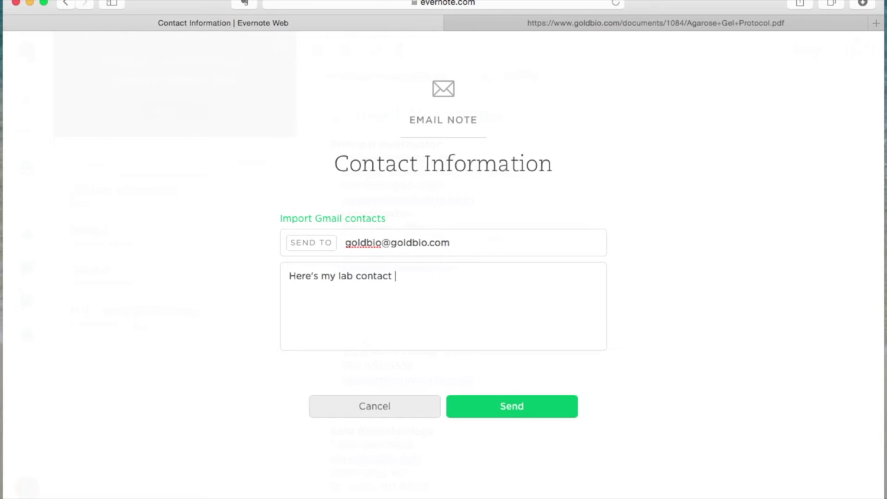
pyautogui.click(503, 409)
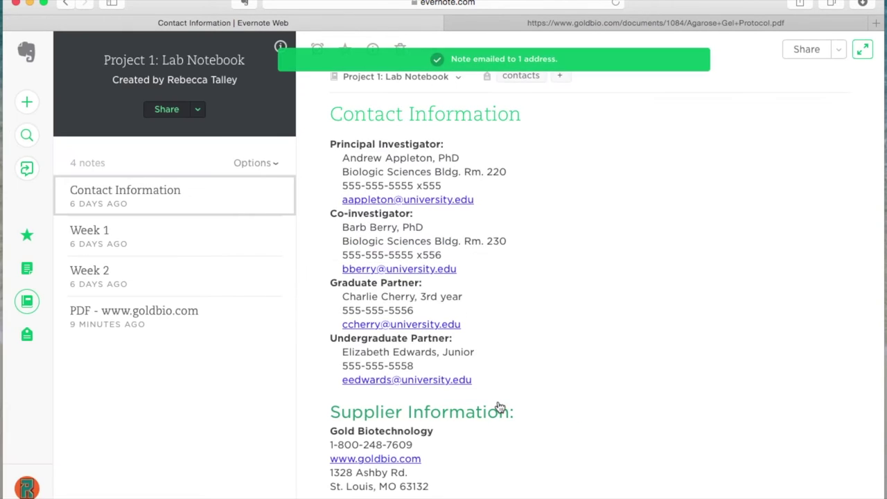
pyautogui.click(838, 51)
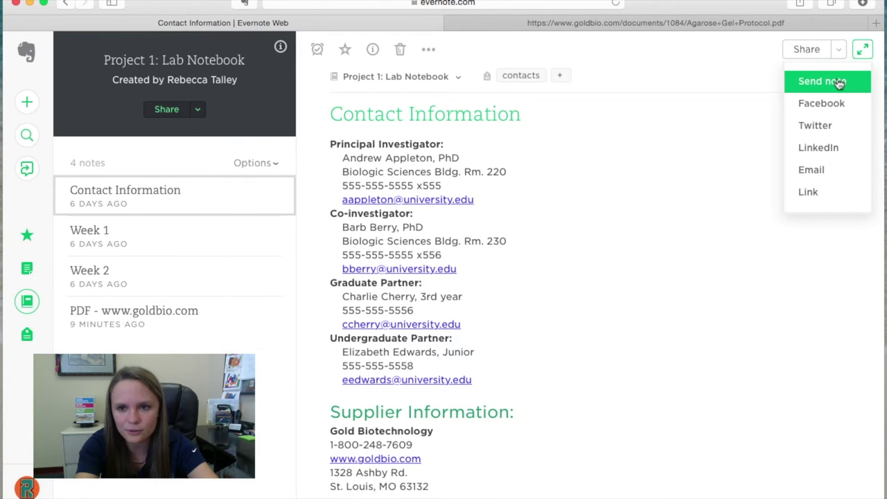
pyautogui.click(840, 82)
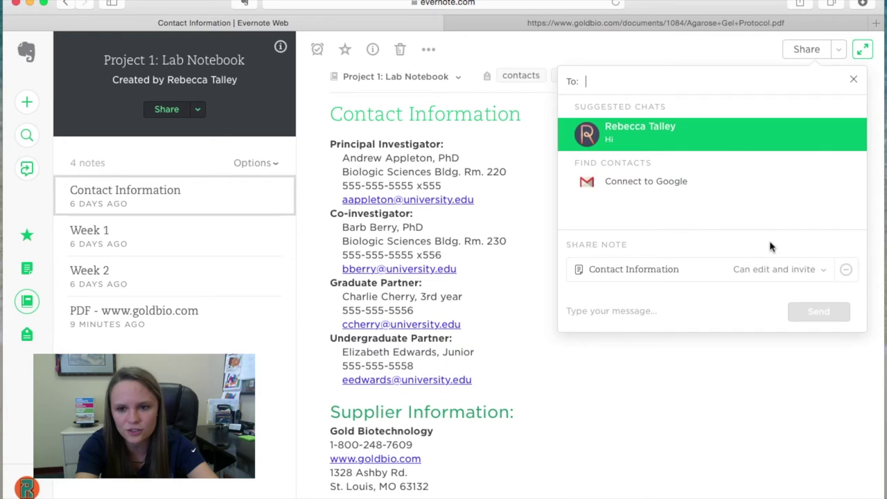
pyautogui.click(813, 271)
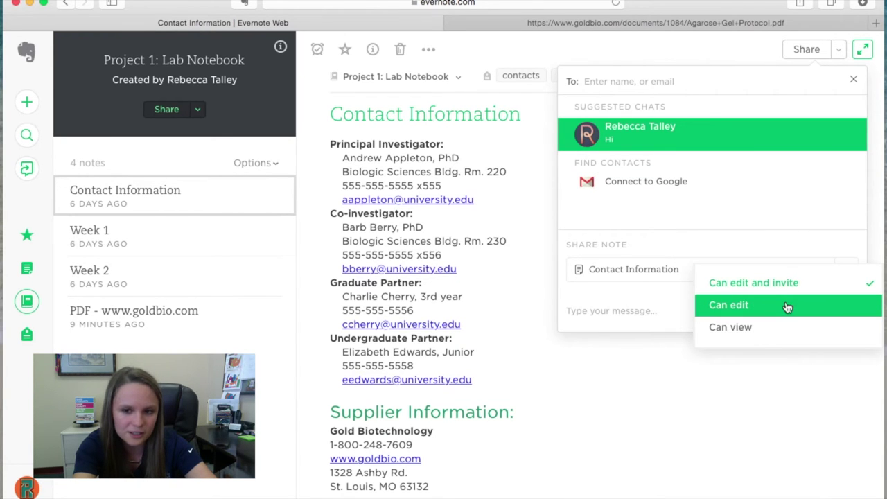
pyautogui.click(760, 239)
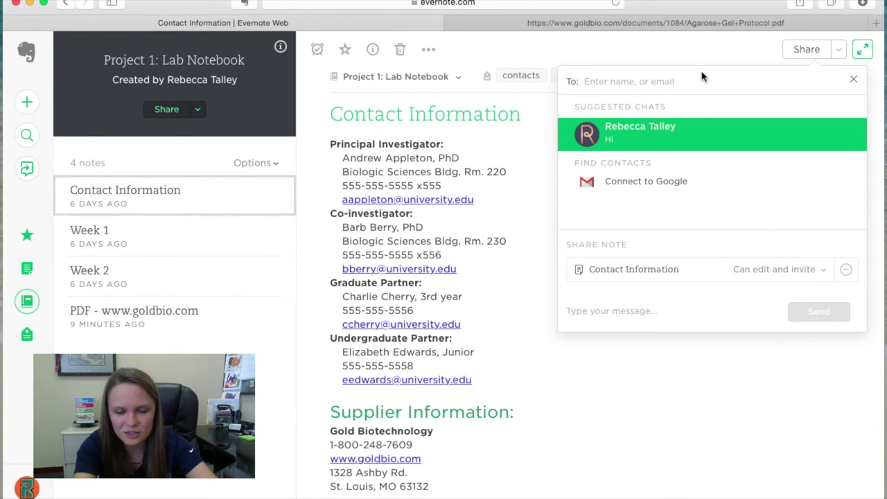
pyautogui.click(856, 81)
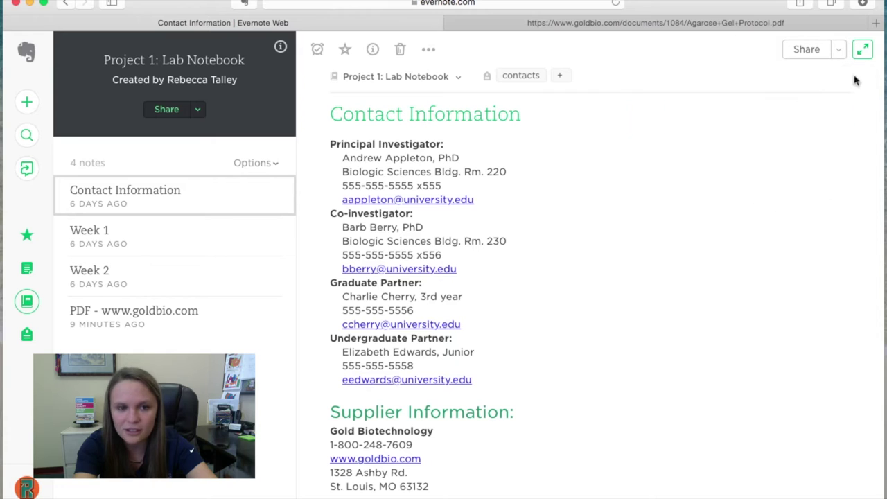
pyautogui.click(201, 111)
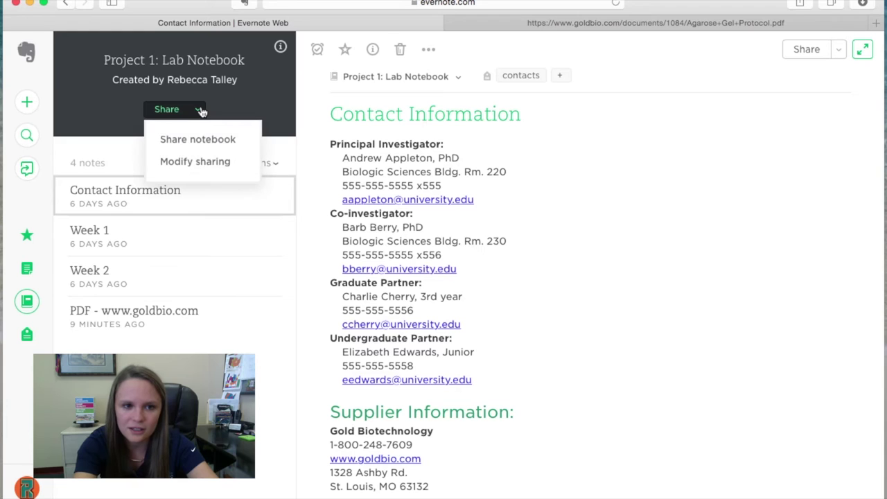
pyautogui.click(231, 139)
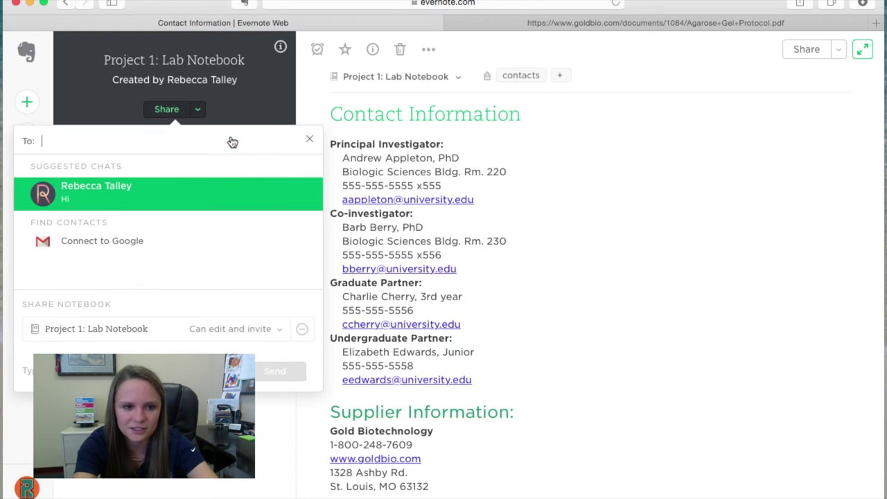
pyautogui.click(310, 142)
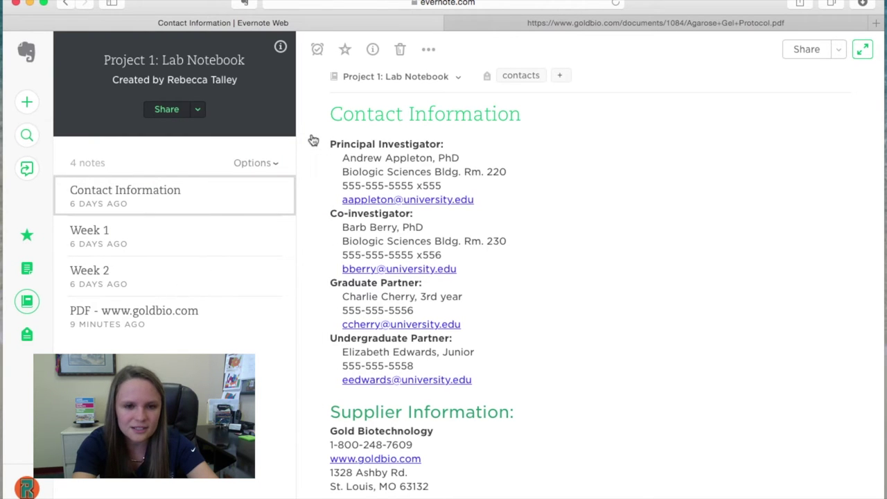
pyautogui.click(120, 231)
# Open the Week 2 note and add a reminder for 07/14/16 at 08:00 AM
pyautogui.click(141, 263)
pyautogui.scroll(-2, 431, 352)
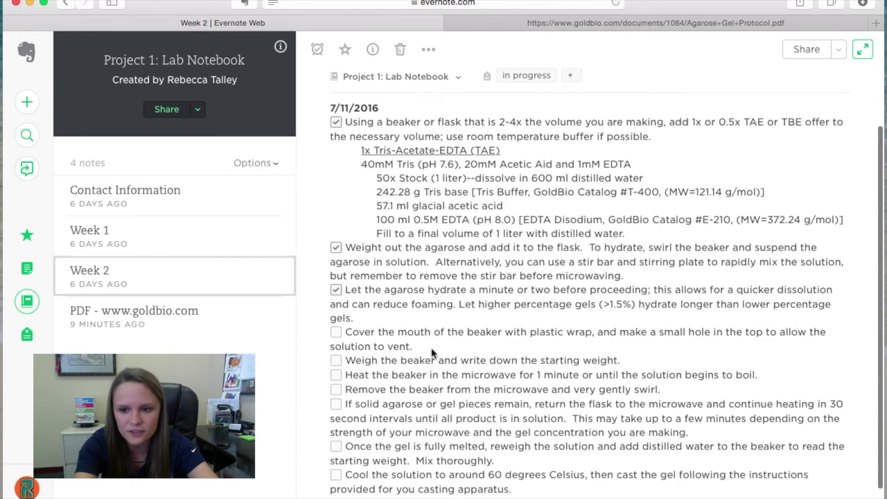
pyautogui.scroll(-1, 431, 352)
pyautogui.scroll(3, 412, 298)
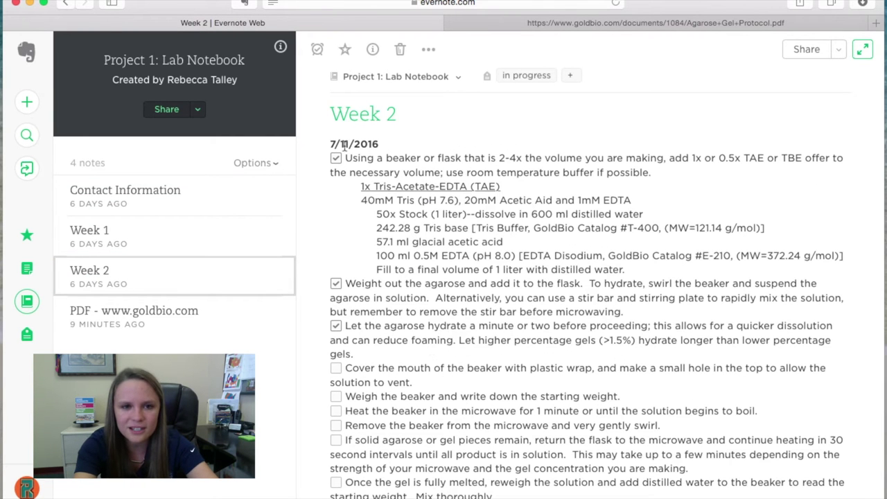
pyautogui.click(318, 50)
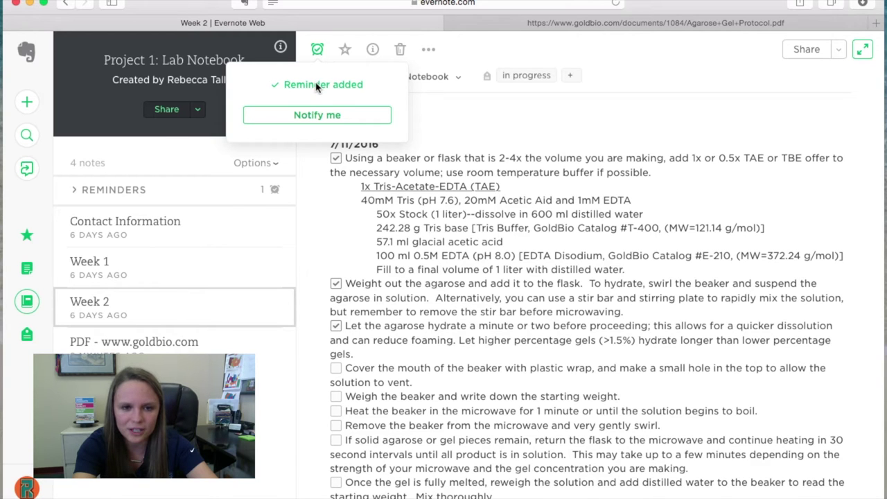
pyautogui.click(343, 115)
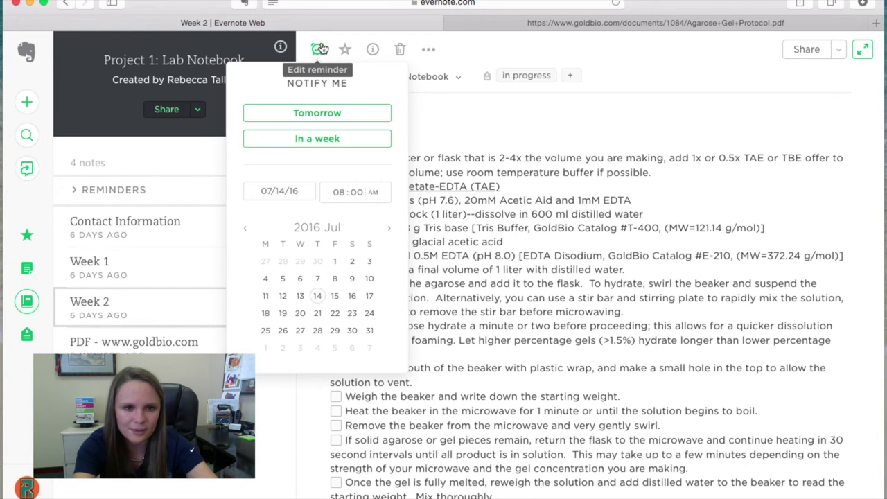
# Mark the Week 2 reminder as done in the notebook's Reminders list
pyautogui.click(317, 48)
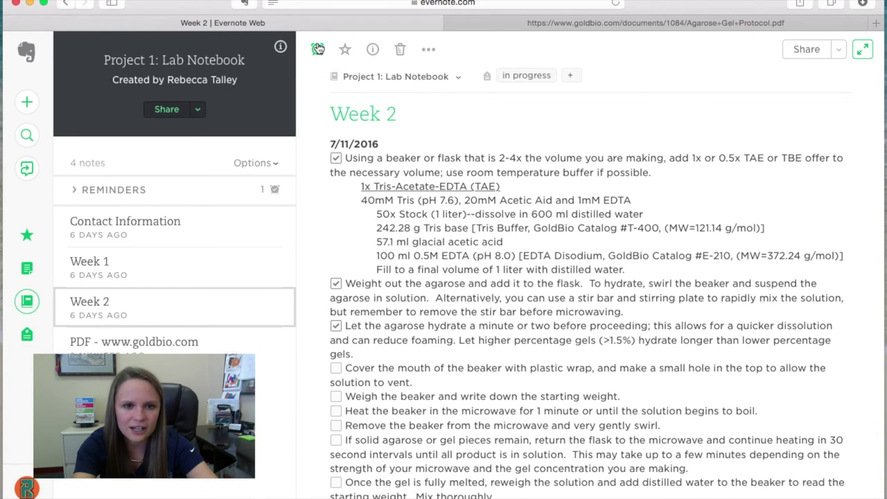
pyautogui.click(318, 48)
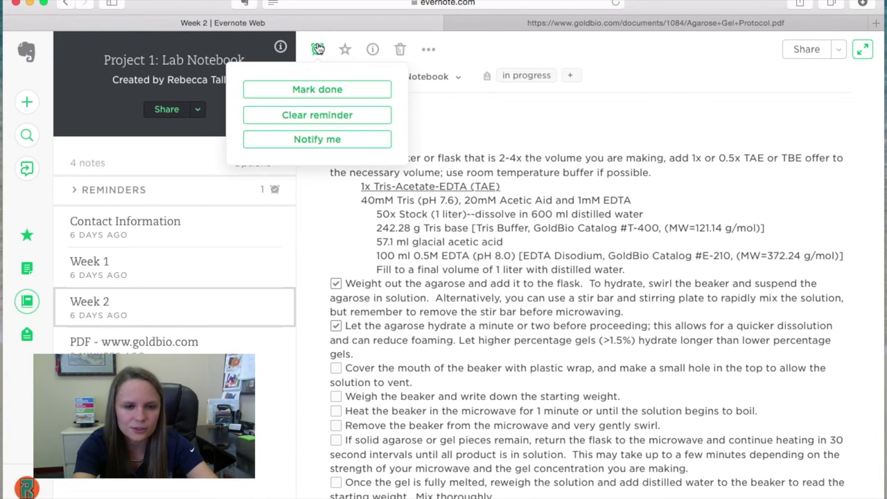
pyautogui.click(361, 141)
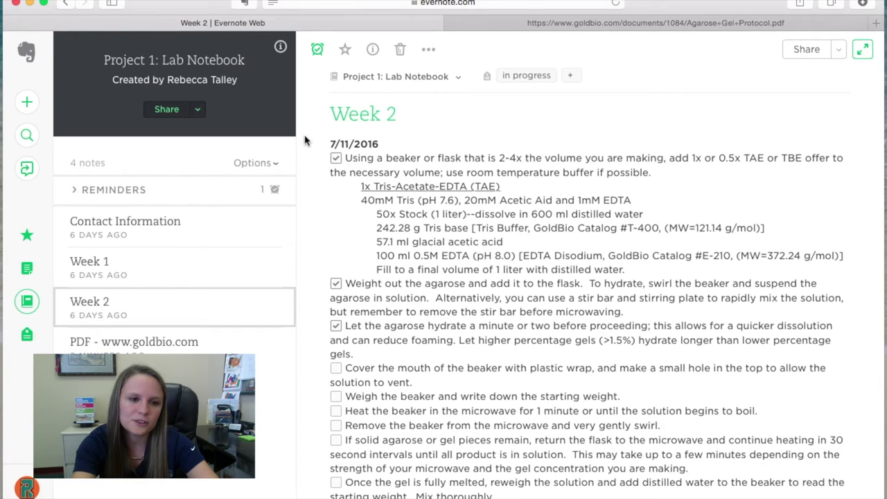
pyautogui.click(132, 191)
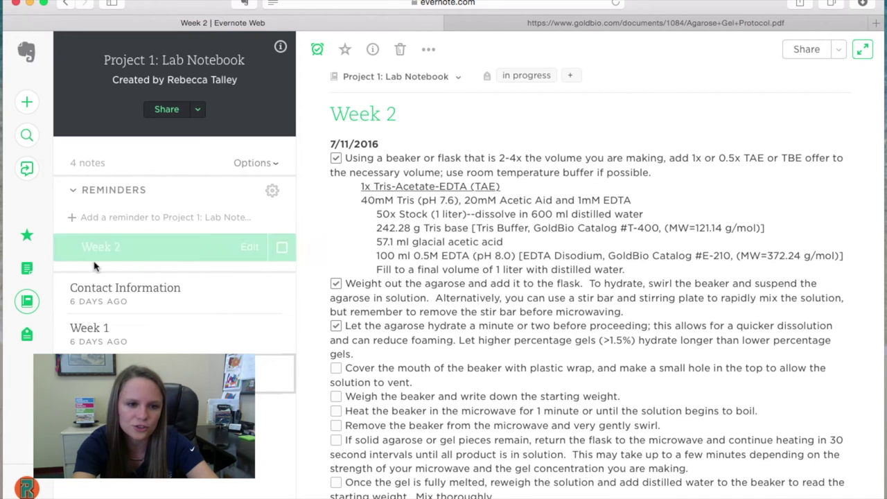
pyautogui.click(282, 248)
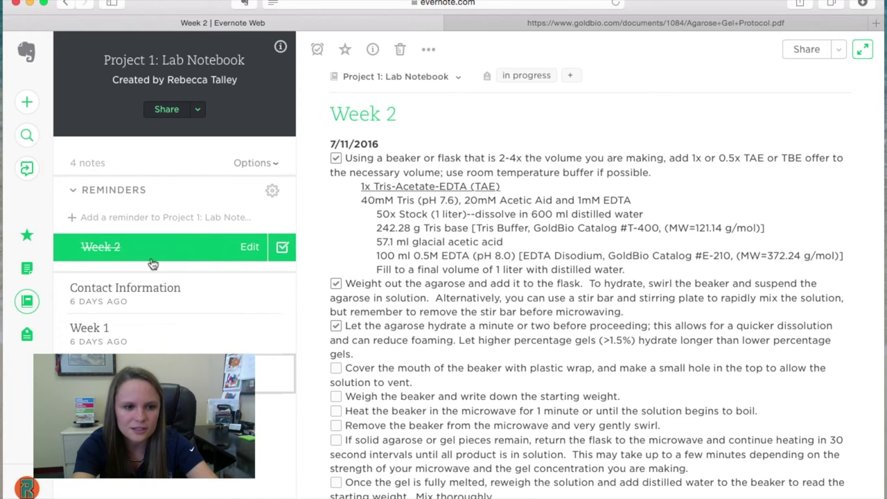
pyautogui.click(27, 301)
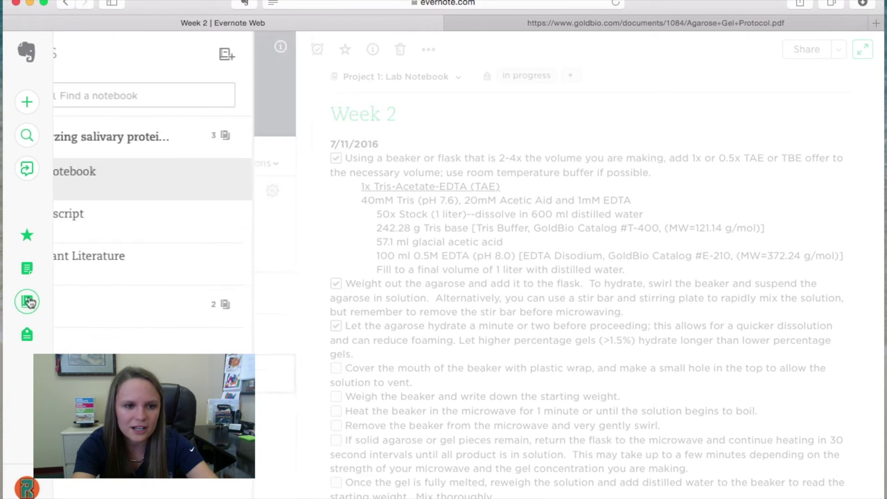
pyautogui.click(149, 180)
pyautogui.click(184, 327)
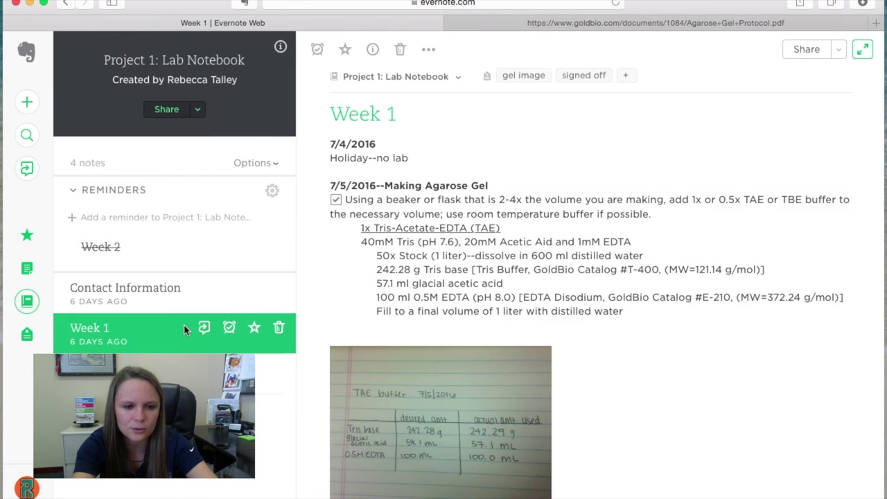
pyautogui.scroll(-10, 426, 284)
pyautogui.scroll(-8, 426, 284)
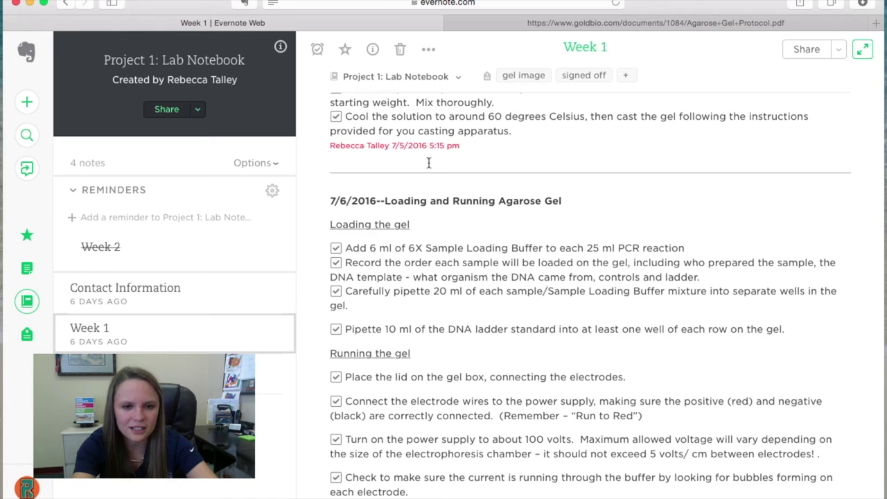
pyautogui.scroll(-10, 470, 157)
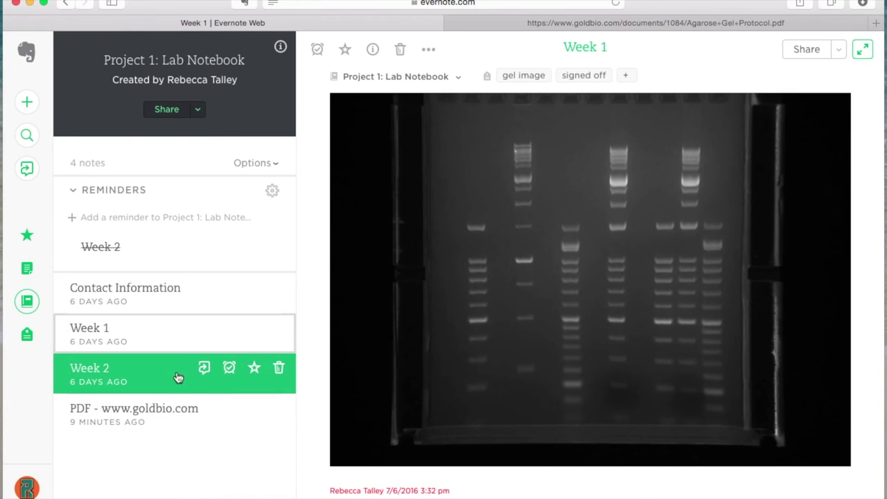
# End the Week 2 note with a signature line: the author's name and 7/14/2016 2:19 pm
pyautogui.click(173, 375)
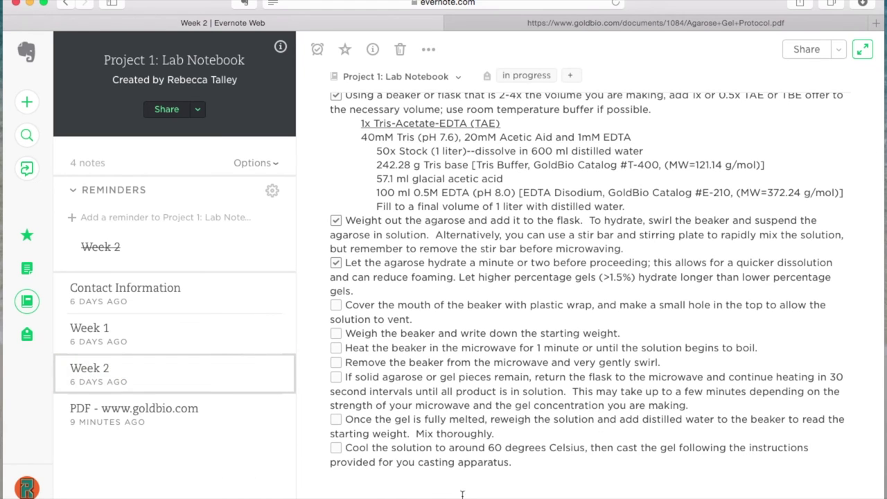
pyautogui.click(462, 495)
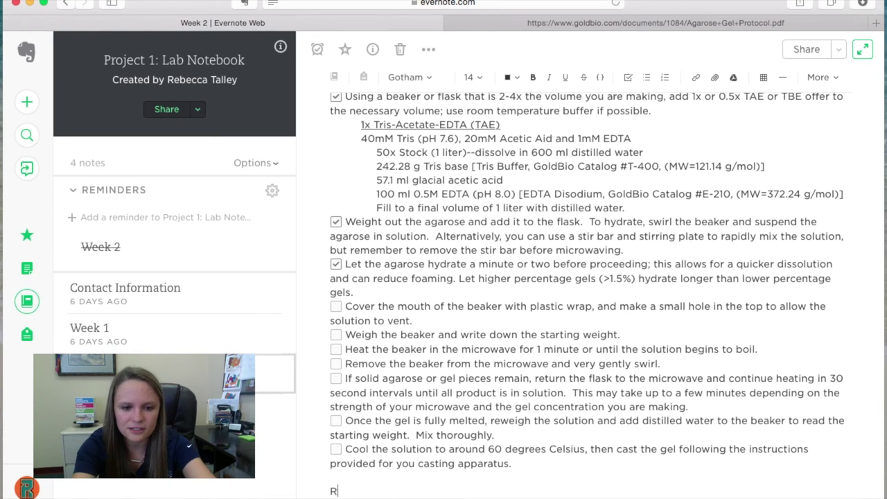
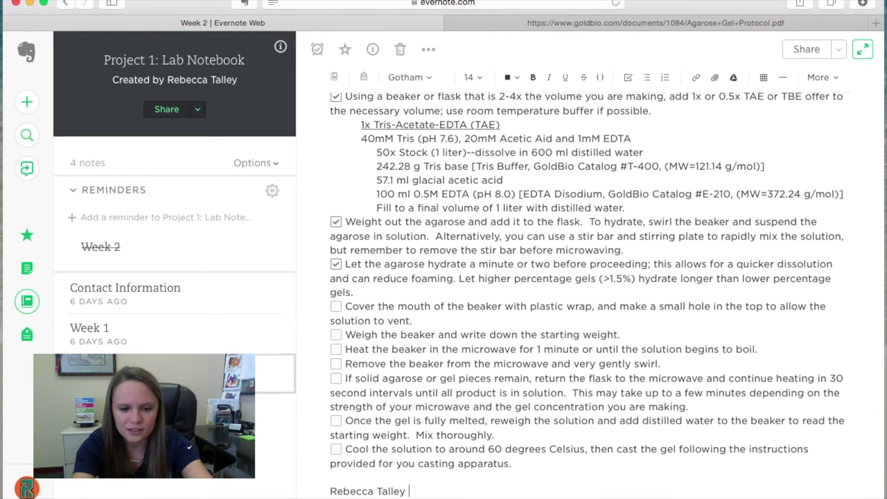
pyautogui.write('7/14/')
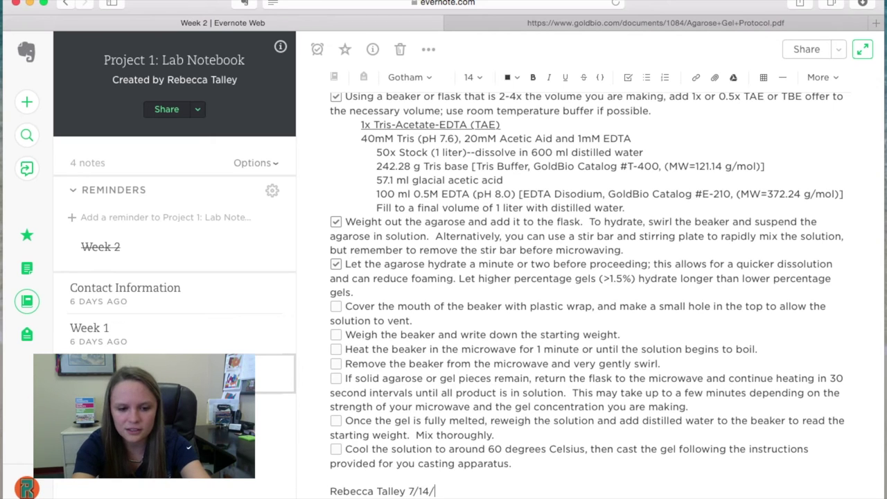
pyautogui.write('2016 a')
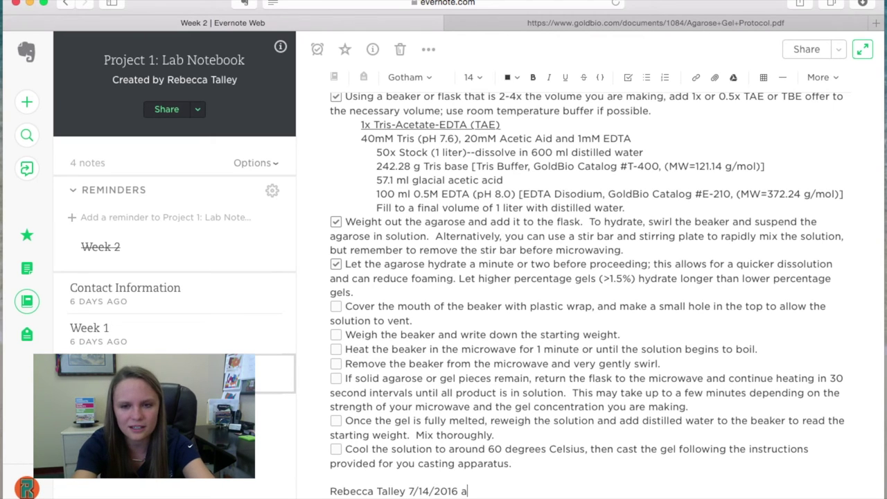
pyautogui.press('BackSpace')
pyautogui.write('2:')
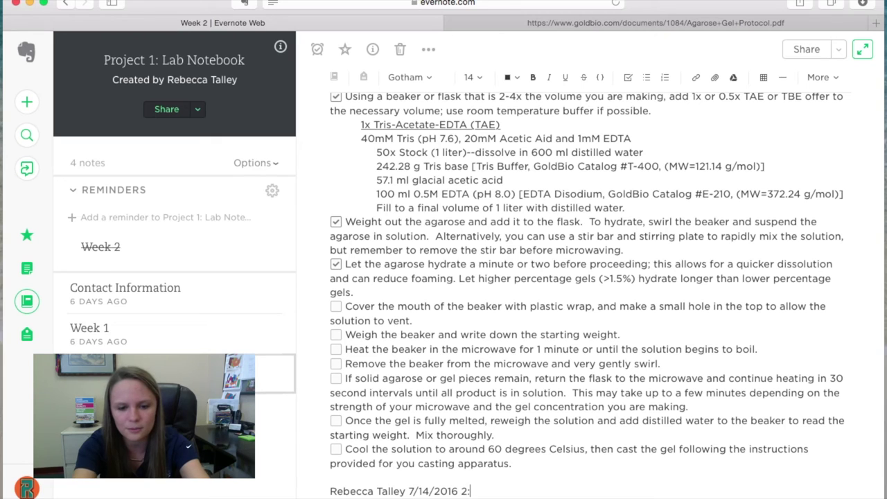
pyautogui.write('19 pm')
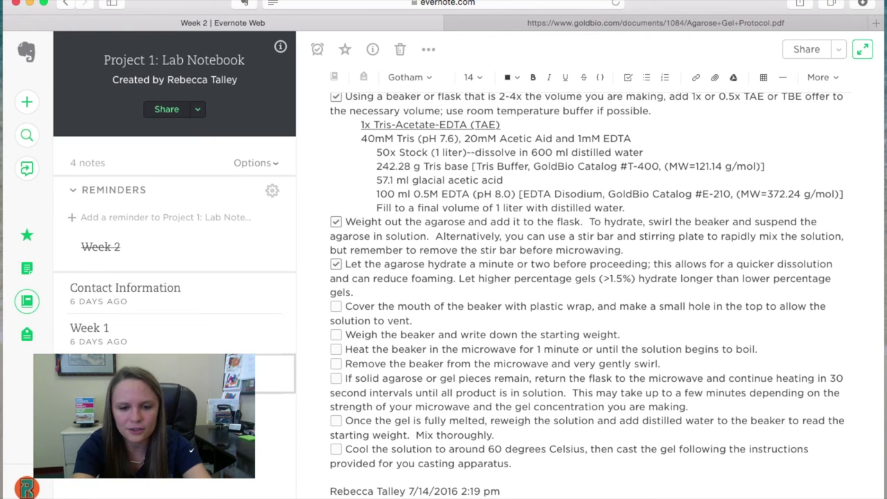
pyautogui.click(536, 477)
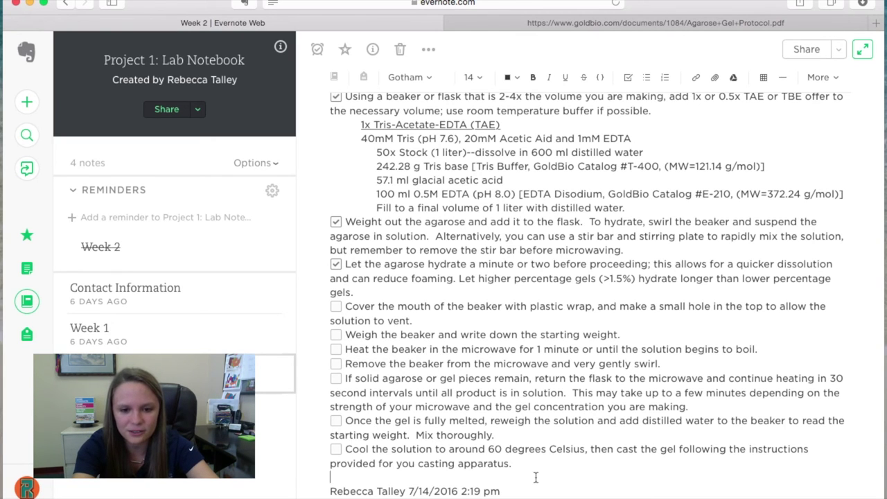
# Format the Week 2 signature line as 10-point red text
pyautogui.moveTo(514, 491); pyautogui.dragTo(333, 494)
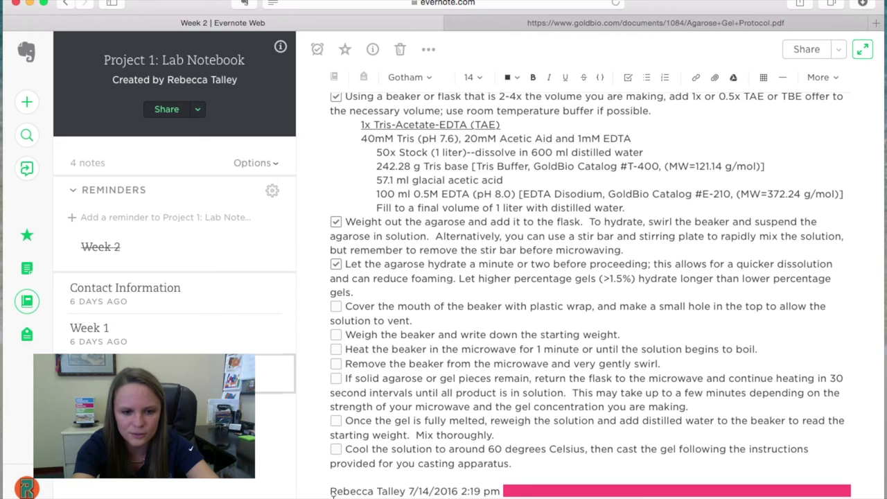
pyautogui.click(483, 79)
pyautogui.click(472, 101)
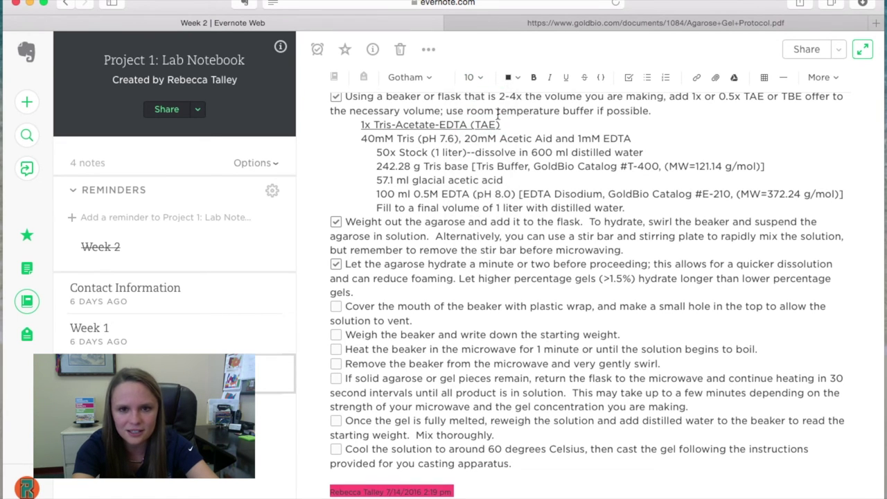
pyautogui.click(523, 84)
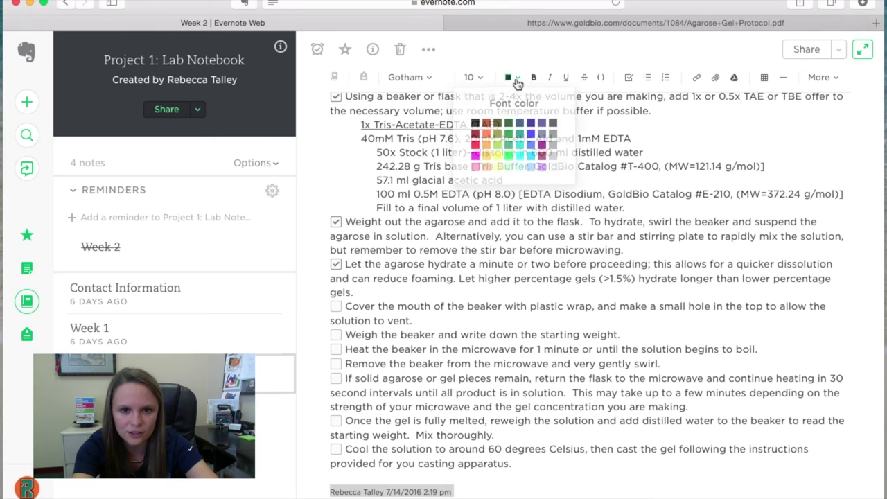
pyautogui.click(477, 150)
pyautogui.click(503, 477)
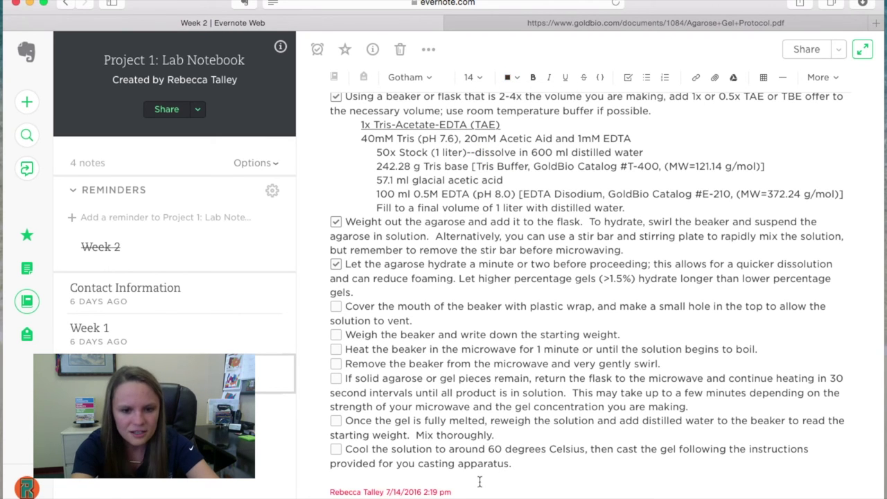
pyautogui.click(475, 491)
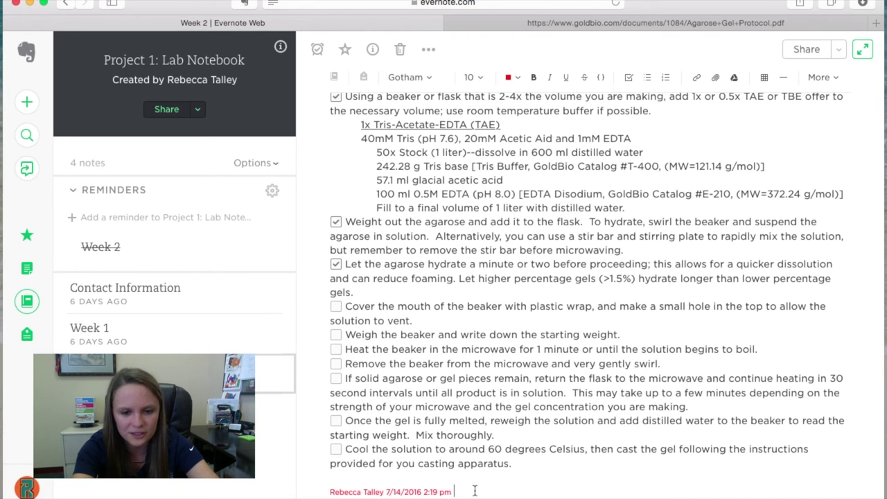
pyautogui.click(449, 320)
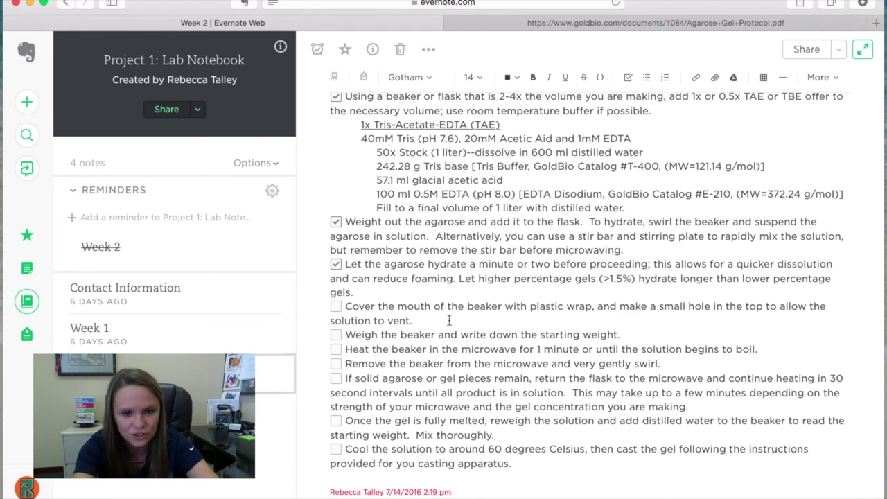
pyautogui.write('j')
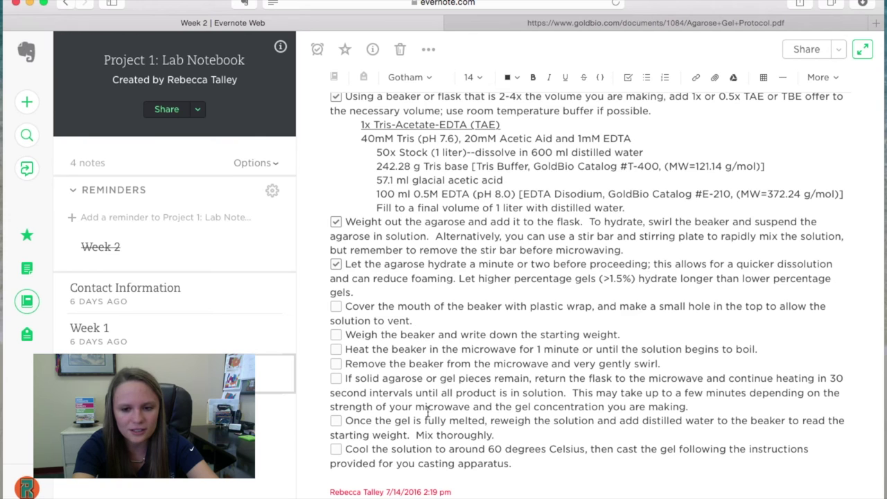
pyautogui.scroll(3, 330, 205)
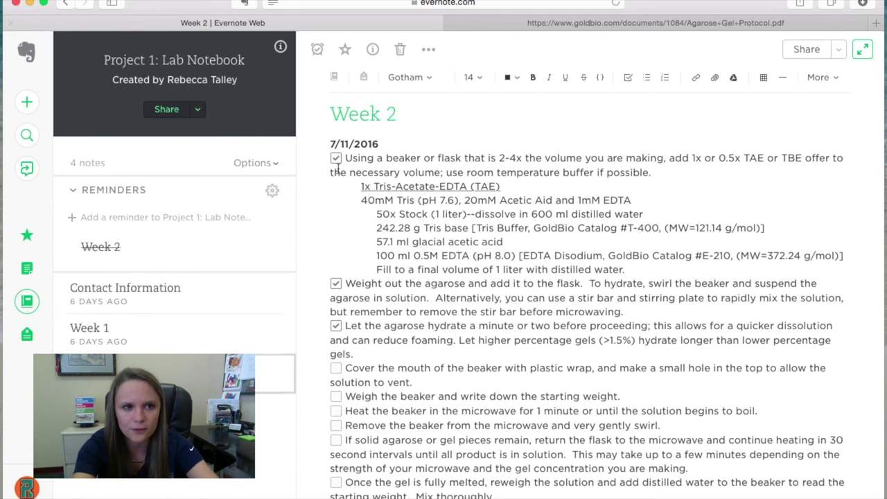
# Print the Week 2 note to a PDF that opens in Preview
pyautogui.click(84, 0)
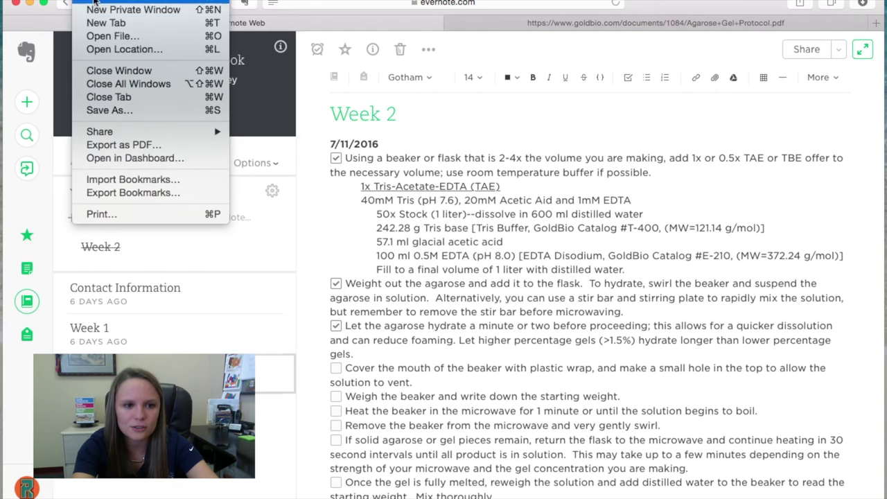
pyautogui.click(177, 215)
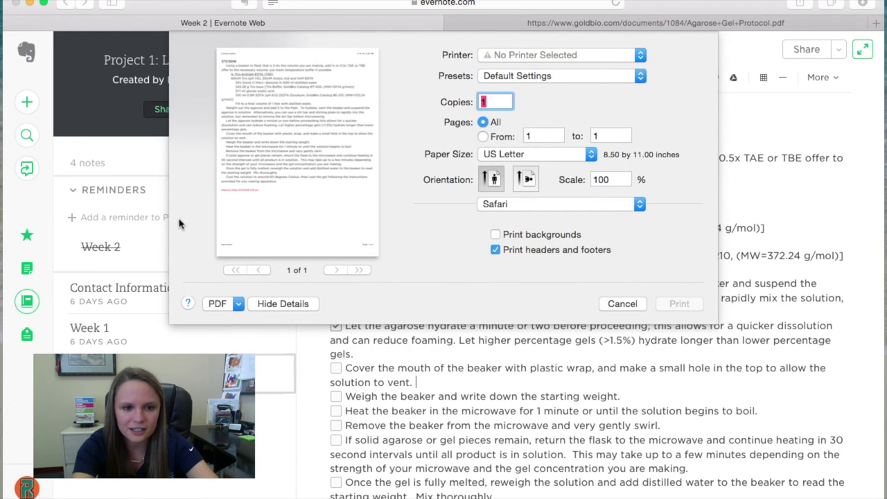
pyautogui.click(239, 307)
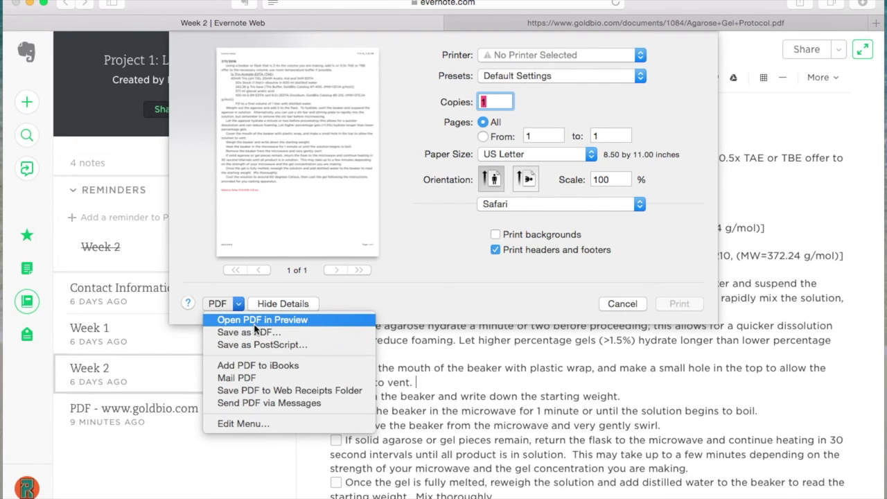
pyautogui.click(255, 326)
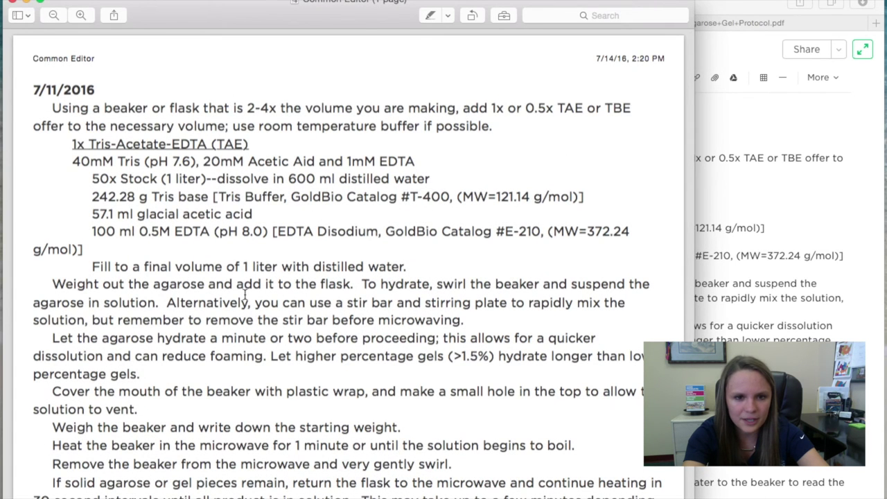
# Scroll the one-page PDF to check the red signature at the bottom, then return to the top
pyautogui.scroll(-10, 244, 294)
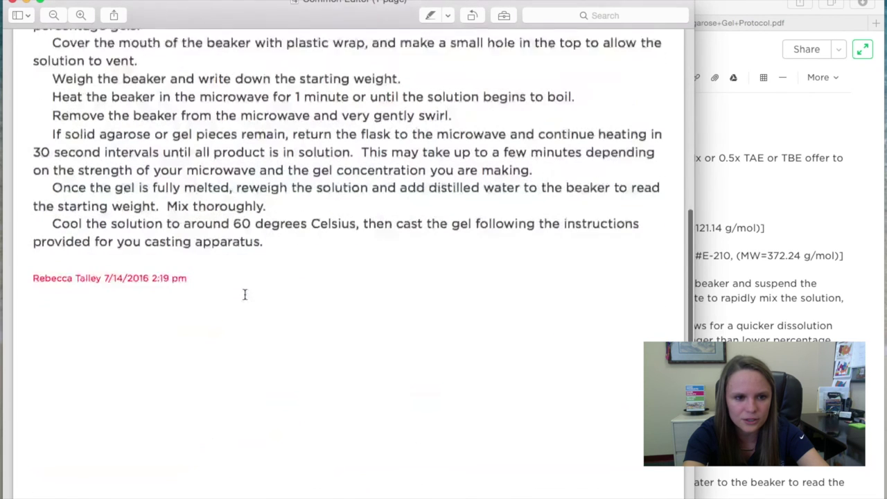
pyautogui.scroll(-2, 204, 303)
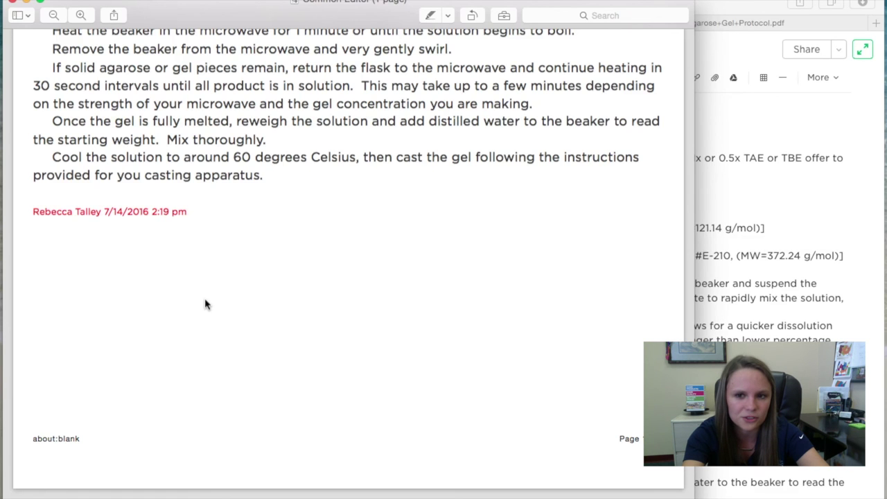
pyautogui.scroll(3, 205, 304)
pyautogui.tripleClick(234, 219)
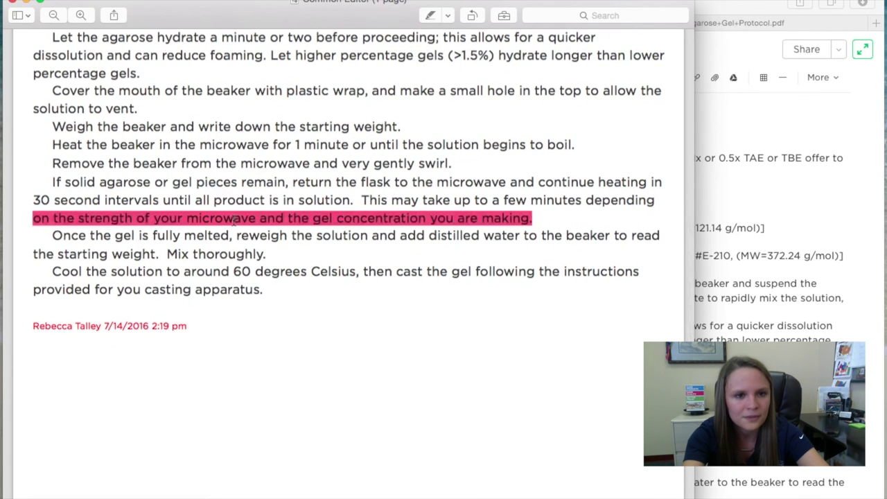
pyautogui.scroll(10, 234, 219)
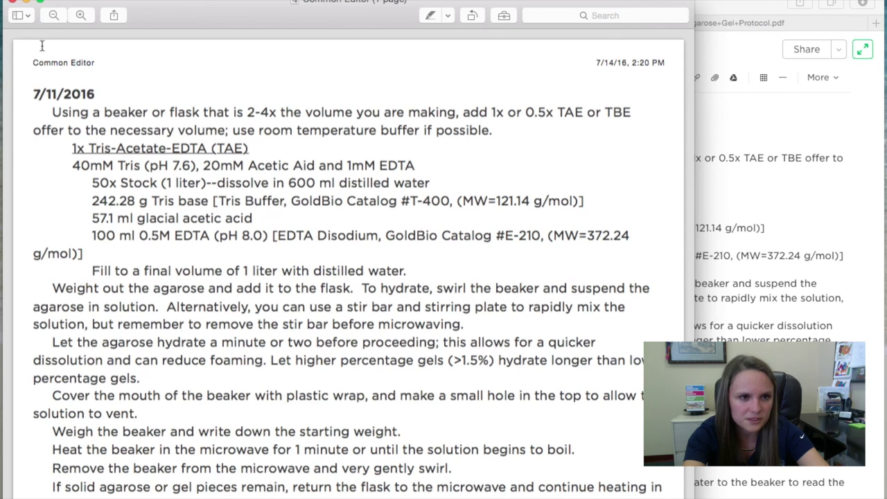
# Close the Preview window to return to the Week 2 note in Evernote Web
pyautogui.click(14, 5)
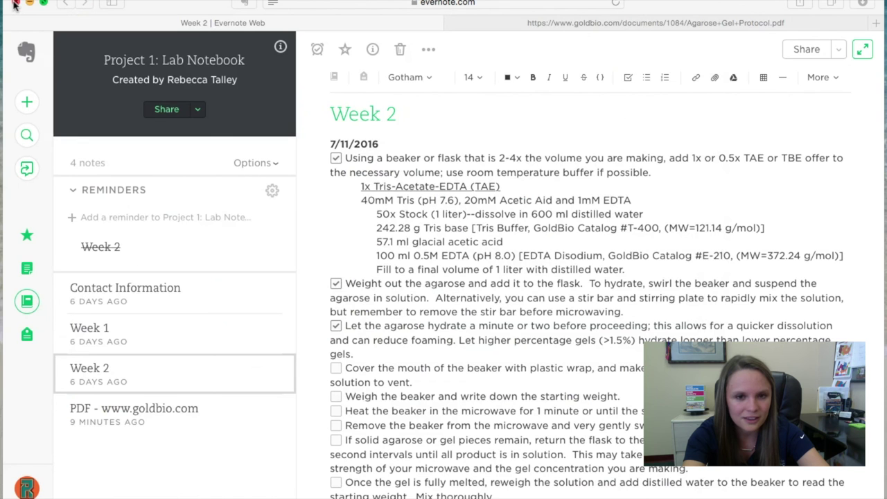